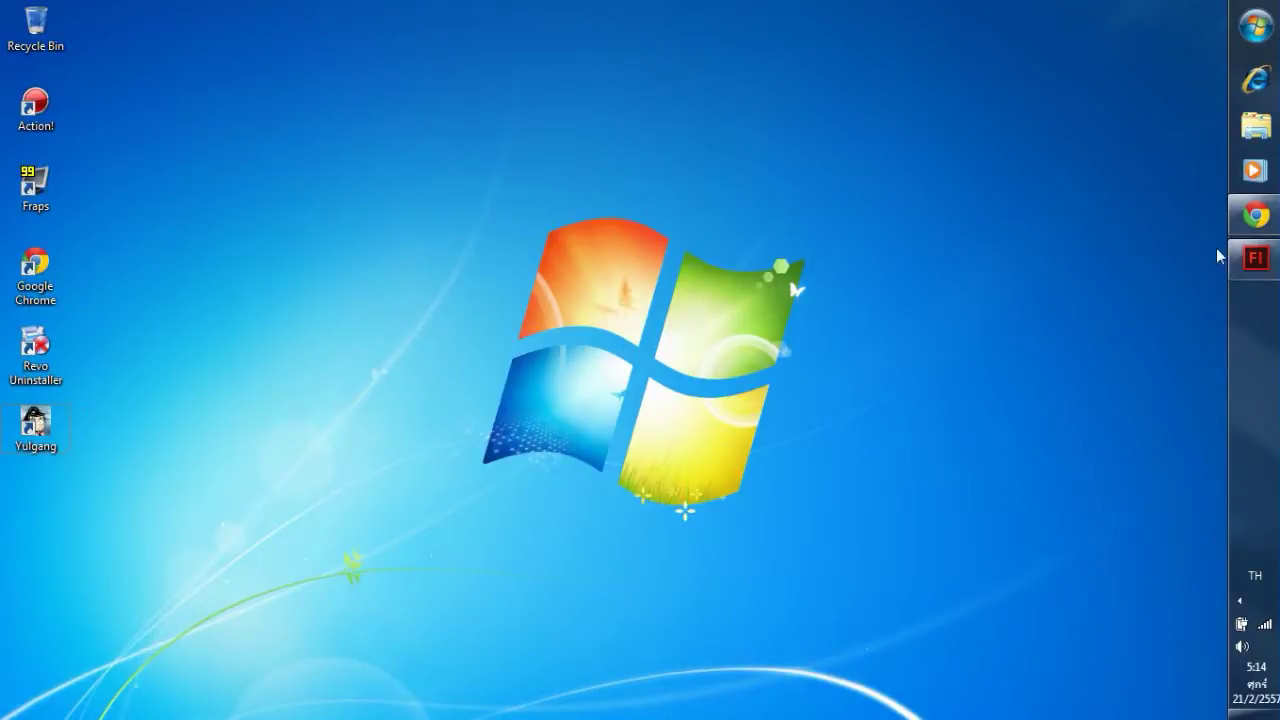
# - Switch to Adobe Flash Professional CS6 and create a new ActionScript 3.0 document
pyautogui.click(1256, 258)
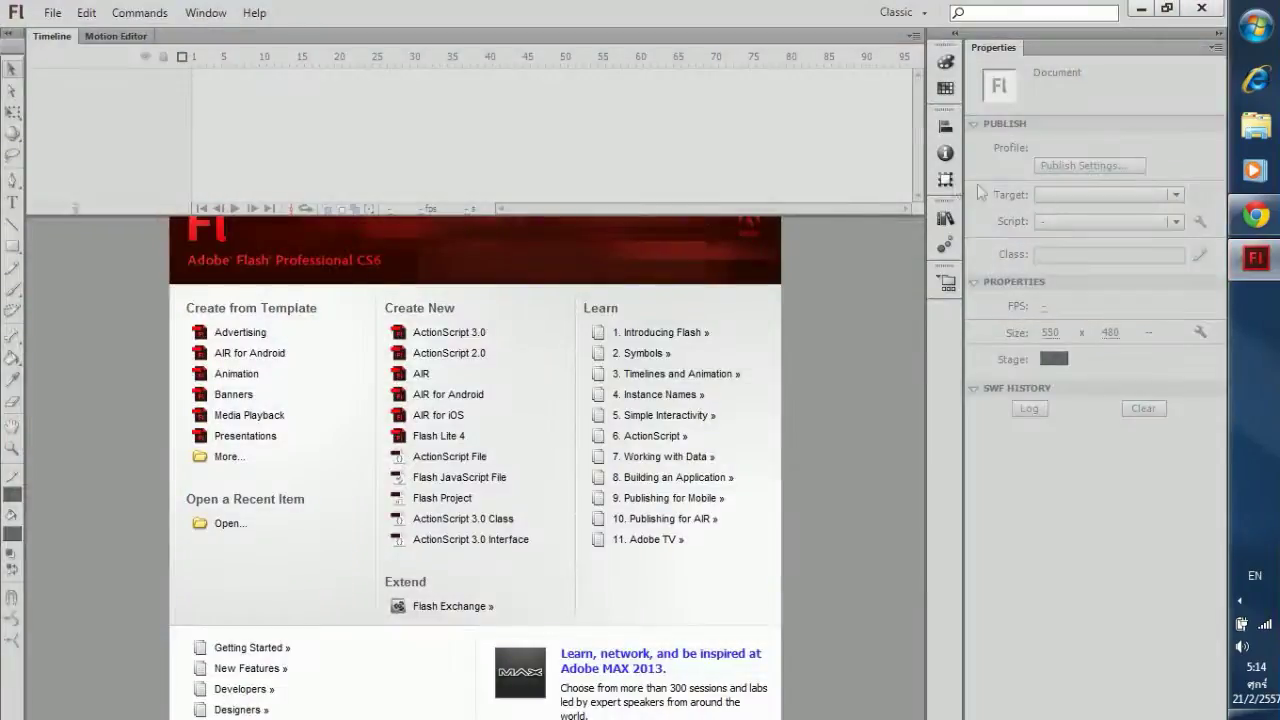
pyautogui.click(480, 332)
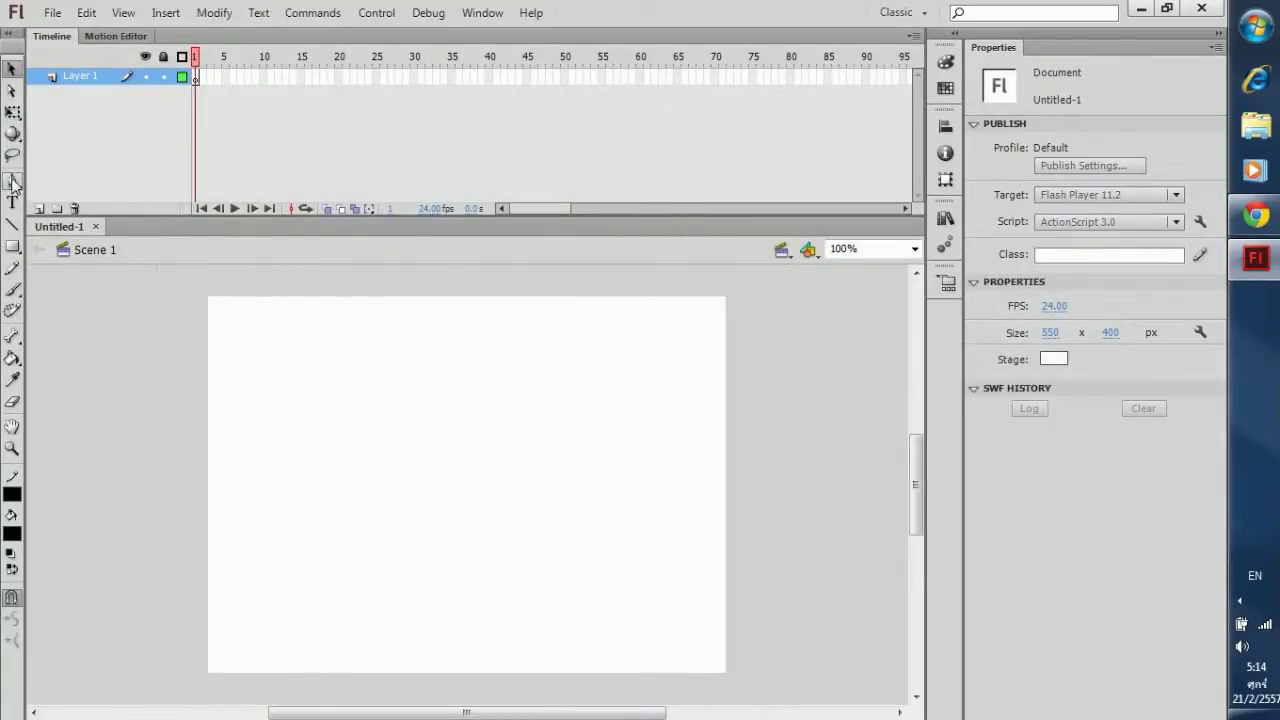
# - Draw the left lobe of a heart with the Pen Tool, from its left side over the top to a sharp centre notch
pyautogui.click(12, 182)
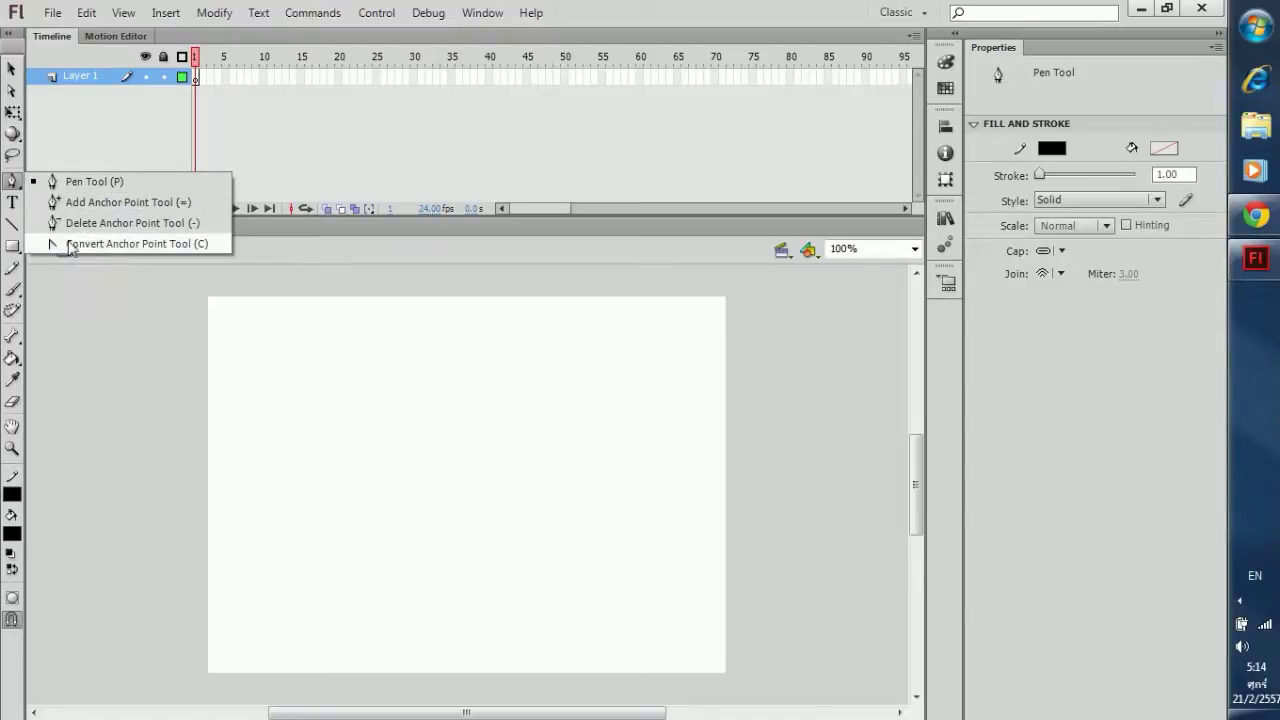
pyautogui.click(12, 181)
pyautogui.moveTo(12, 181); pyautogui.dragTo(95, 183)
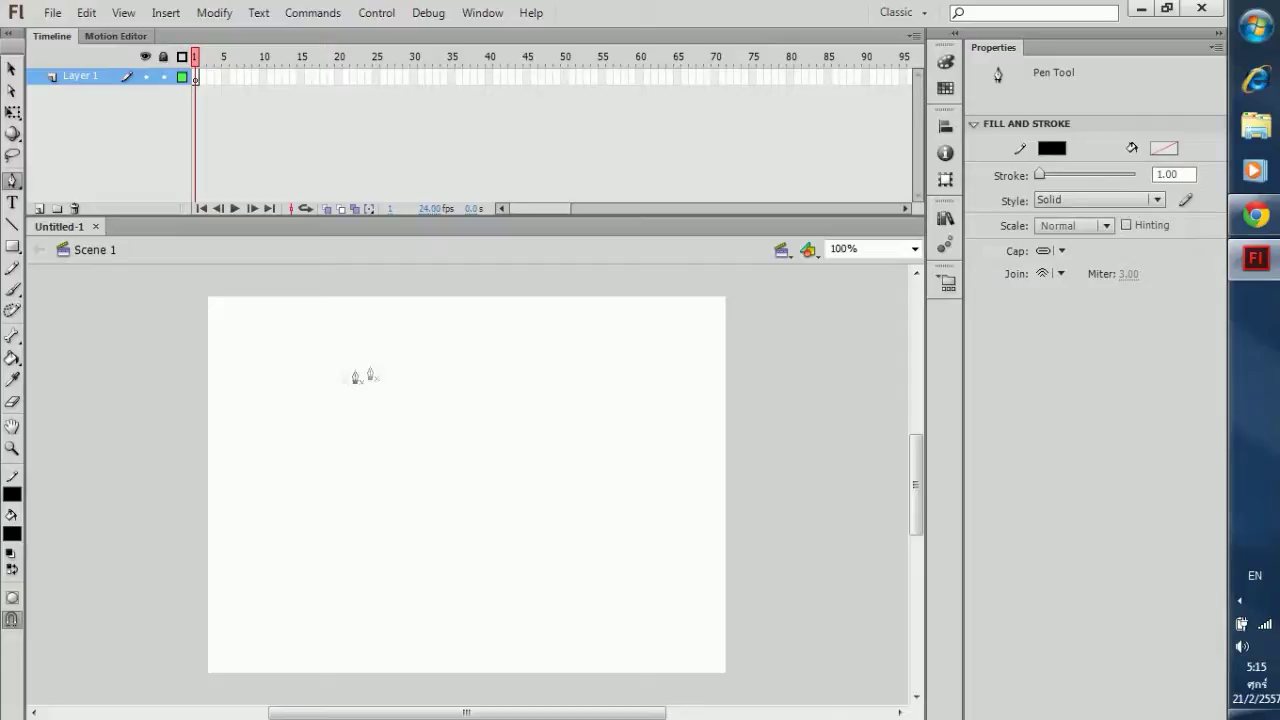
pyautogui.click(342, 434)
pyautogui.moveTo(405, 367); pyautogui.dragTo(482, 371)
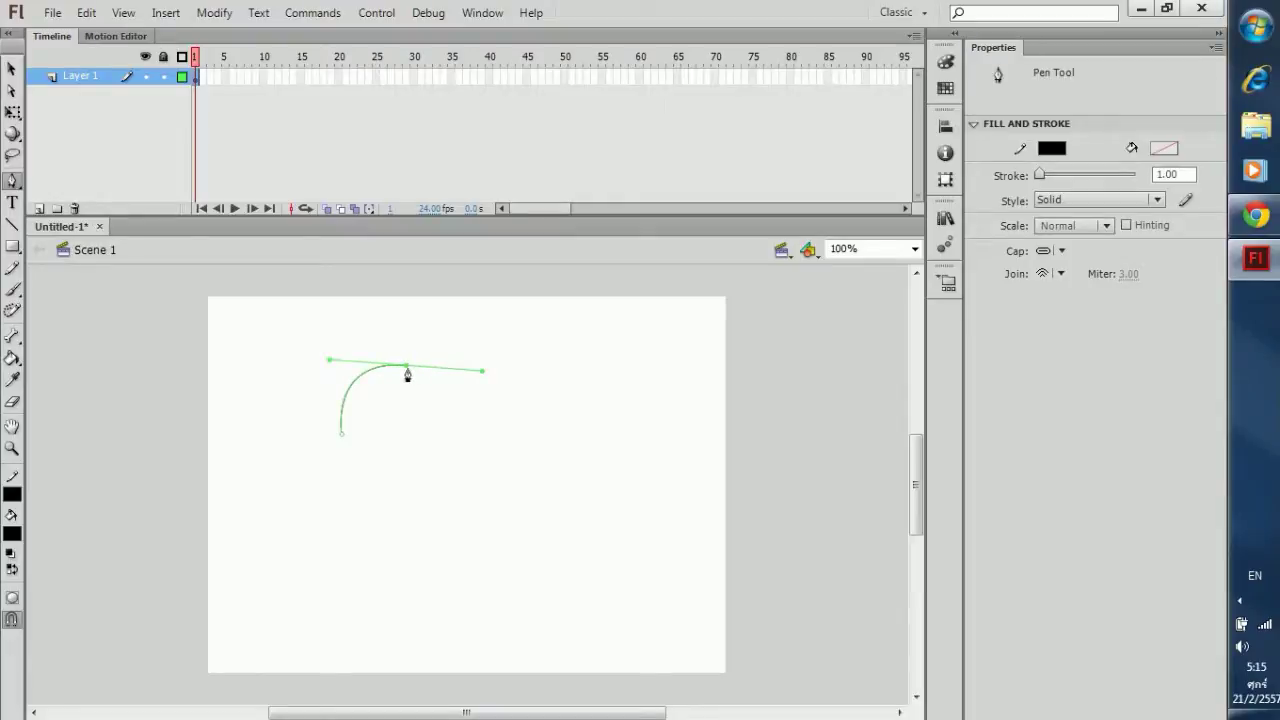
pyautogui.click(407, 367)
pyautogui.moveTo(470, 422); pyautogui.dragTo(482, 455)
pyautogui.click(470, 421)
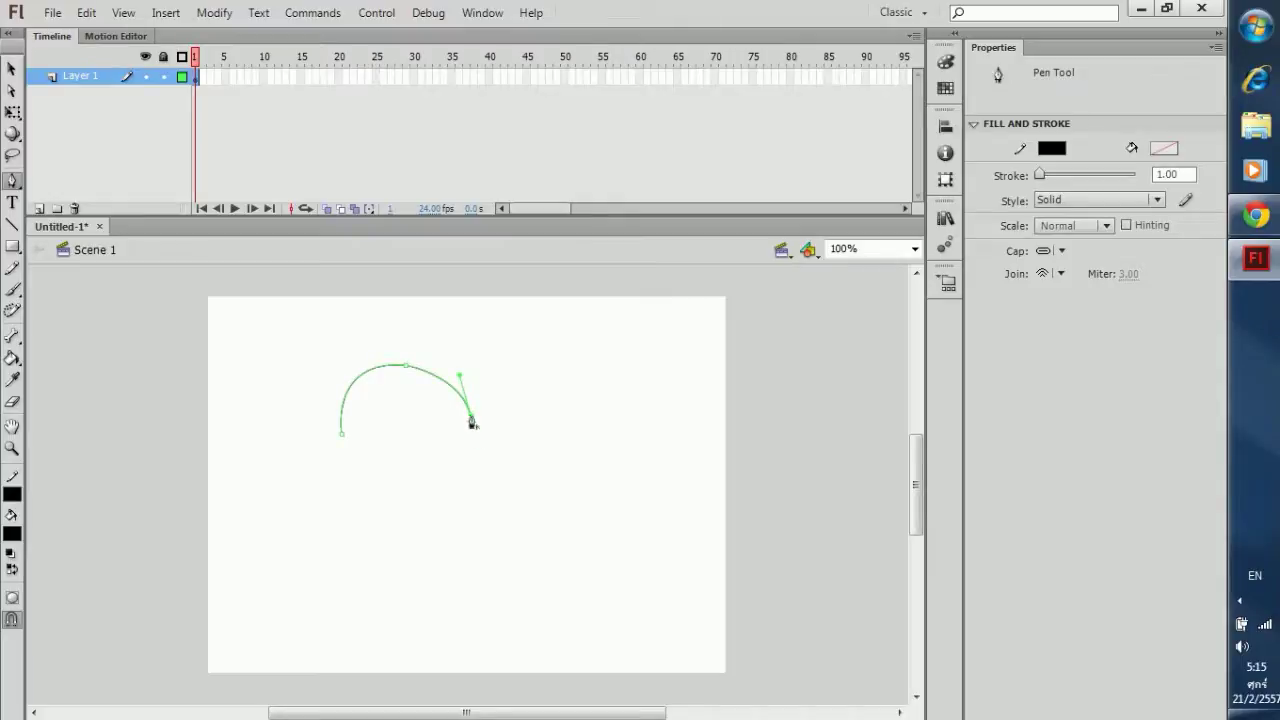
# - Draw the heart's right lobe and bottom point with the Pen Tool, closing the path at the starting anchor
pyautogui.moveTo(532, 376); pyautogui.dragTo(568, 372)
pyautogui.click(532, 376)
pyautogui.moveTo(595, 431); pyautogui.dragTo(586, 517)
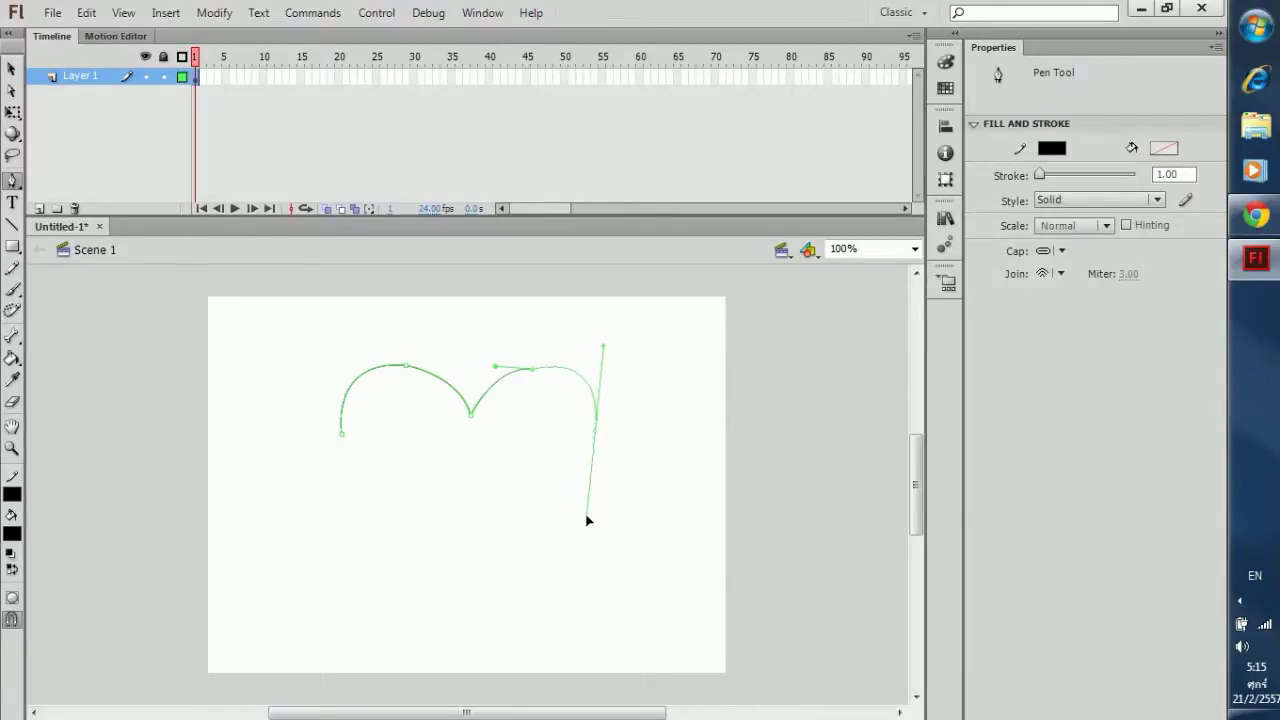
pyautogui.click(594, 436)
pyautogui.moveTo(470, 557); pyautogui.dragTo(386, 592)
pyautogui.click(470, 558)
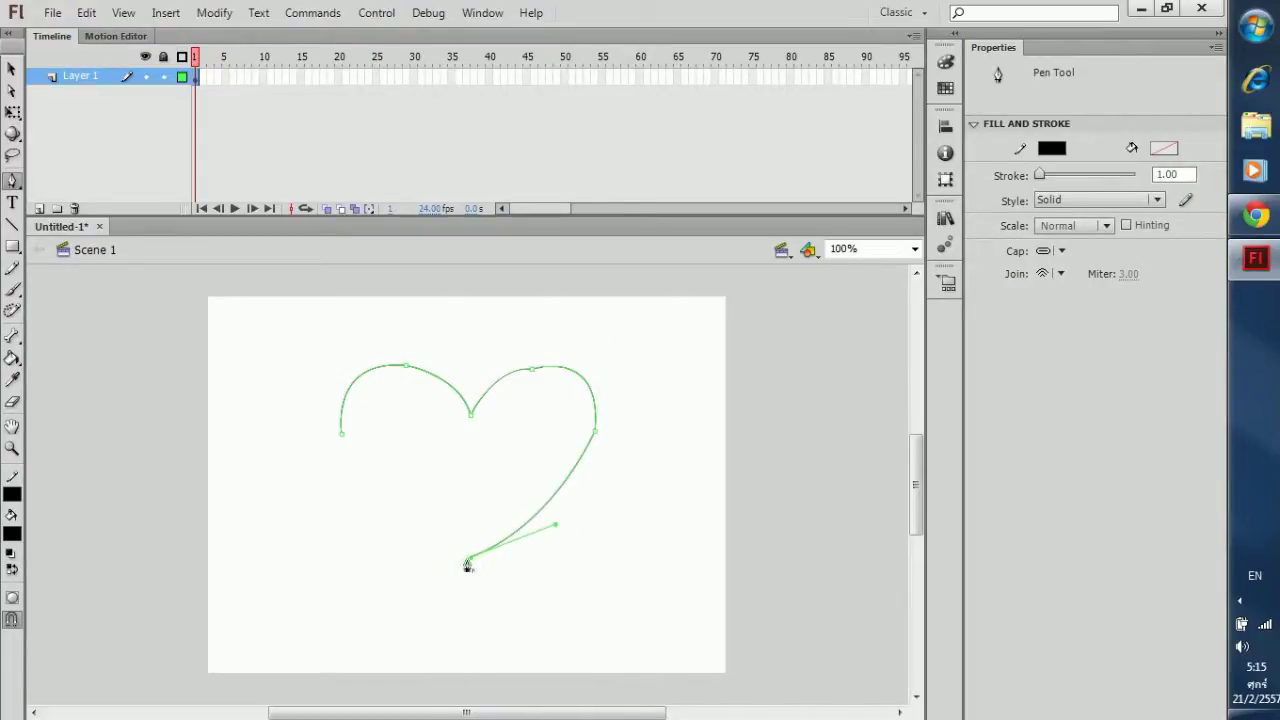
pyautogui.moveTo(341, 438); pyautogui.dragTo(330, 359)
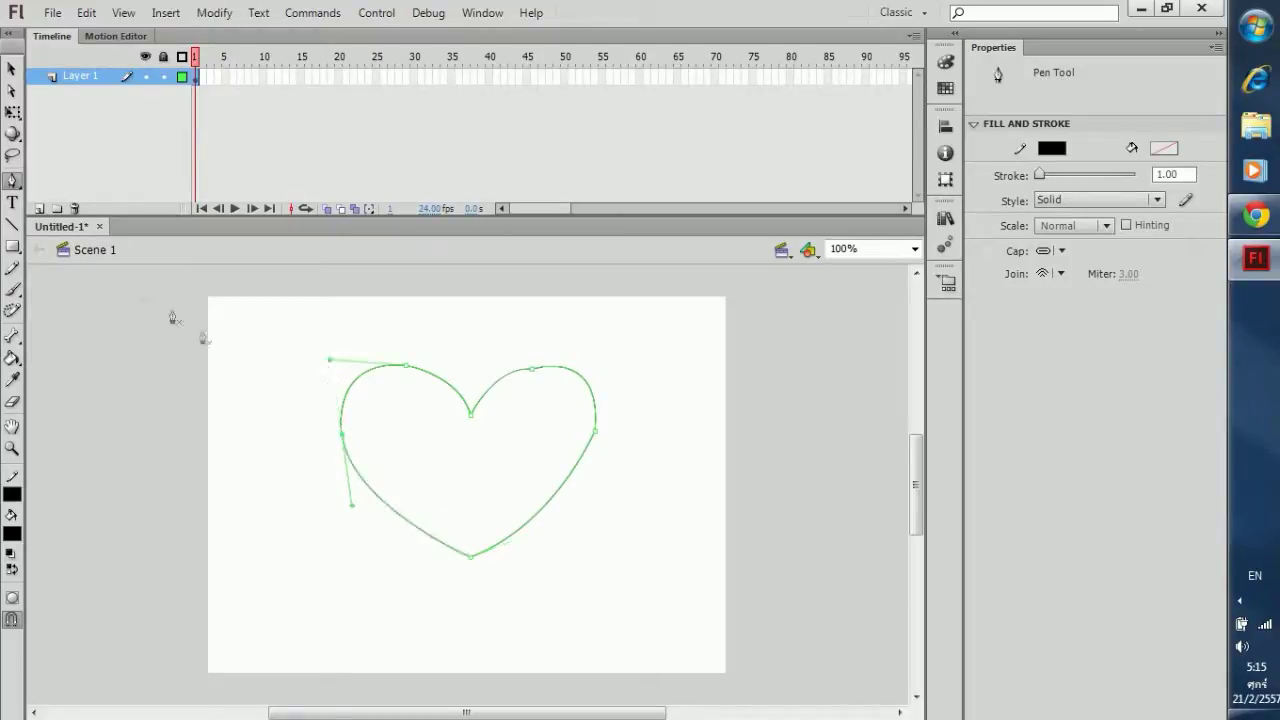
# - Move the top anchor point of the heart's right lobe slightly up and to the right with the Subselection Tool
pyautogui.click(12, 68)
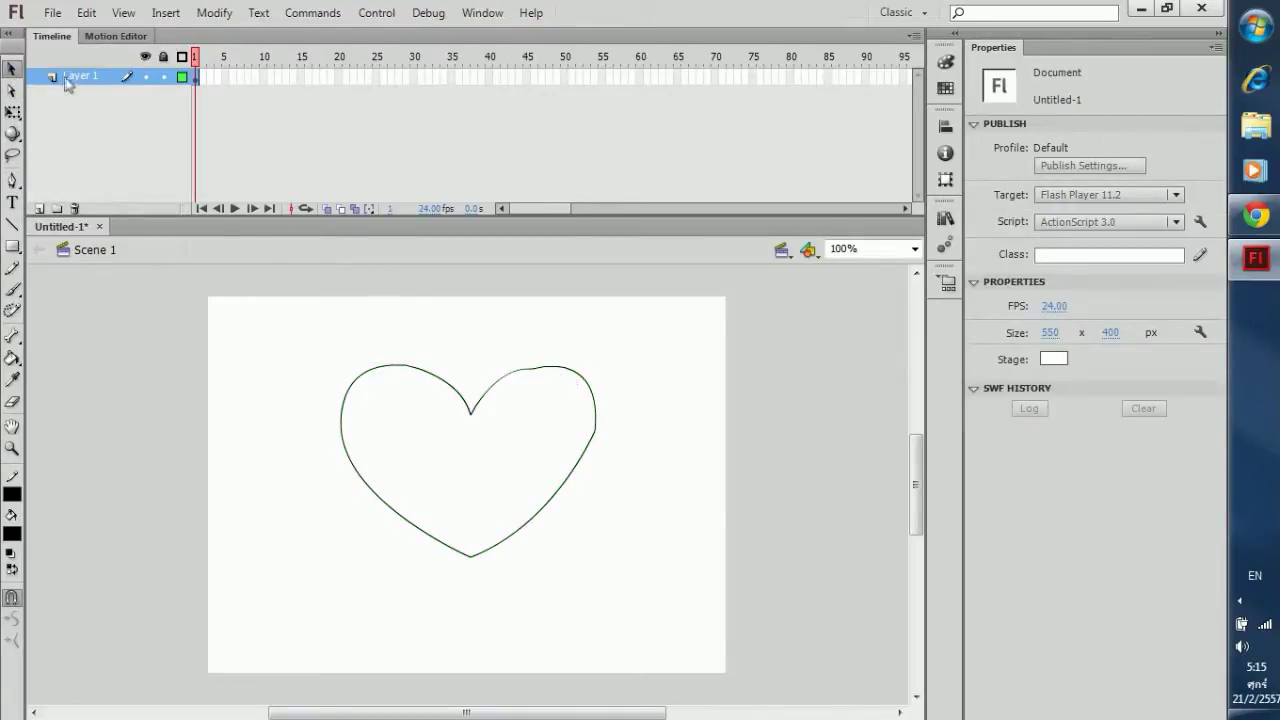
pyautogui.click(12, 90)
pyautogui.click(538, 370)
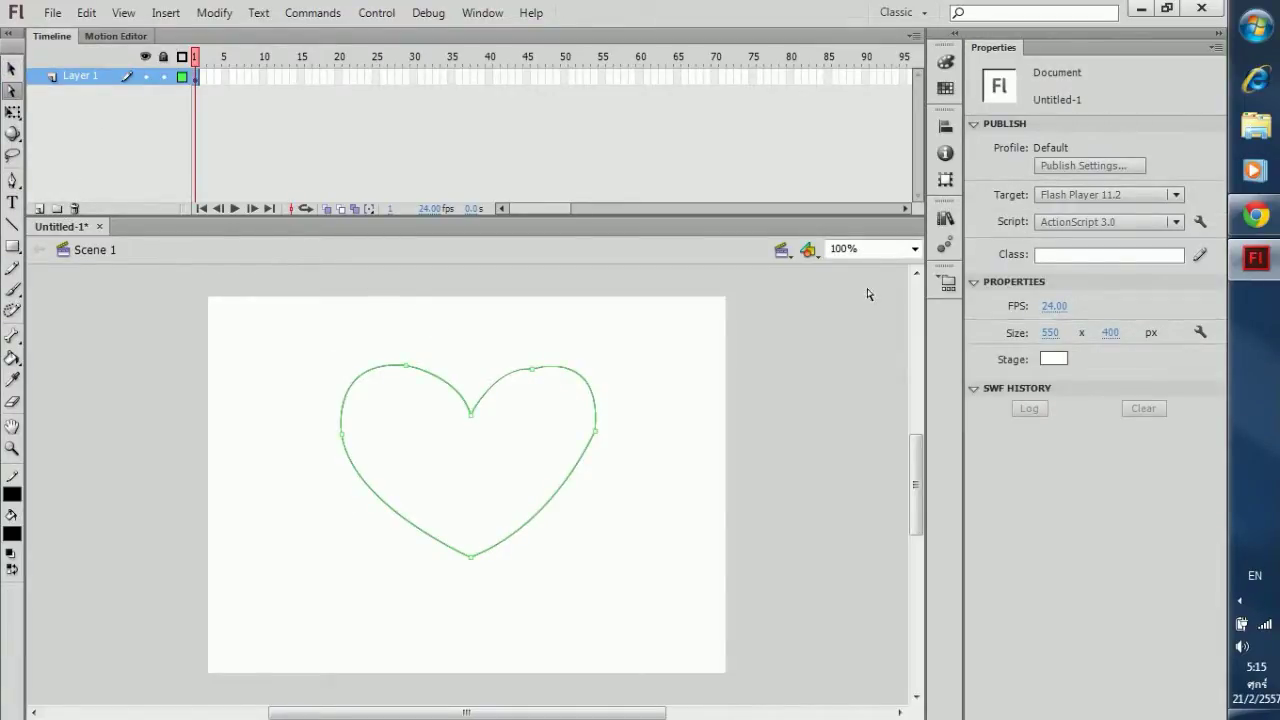
pyautogui.click(905, 250)
pyautogui.click(885, 332)
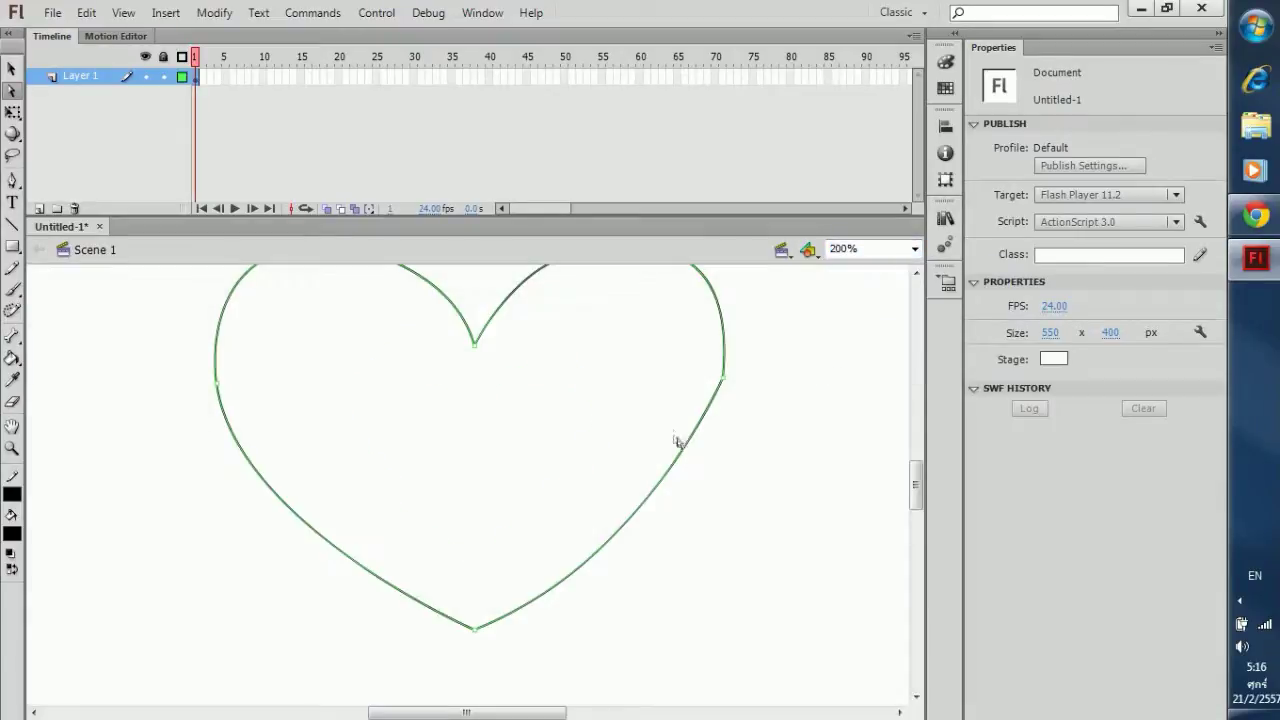
pyautogui.scroll(3, 669, 394)
pyautogui.scroll(-2, 690, 415)
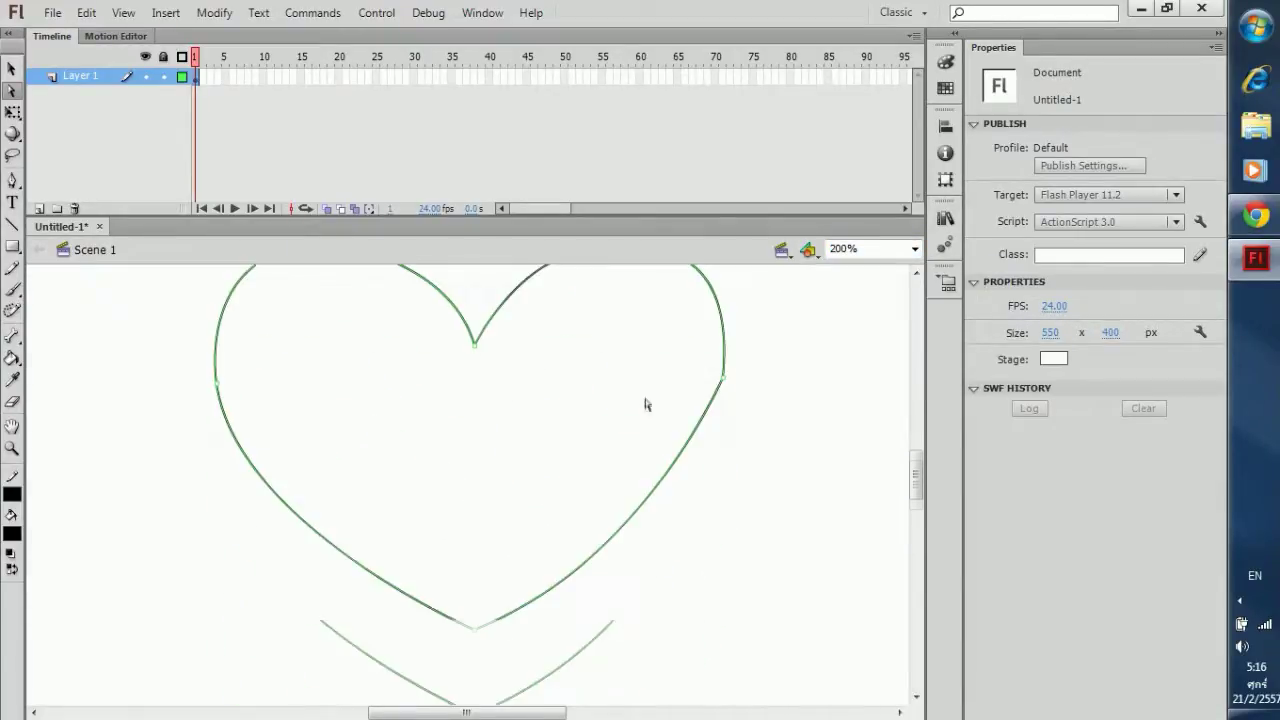
pyautogui.scroll(1, 660, 375)
pyautogui.click(598, 425)
pyautogui.moveTo(598, 423); pyautogui.dragTo(603, 417)
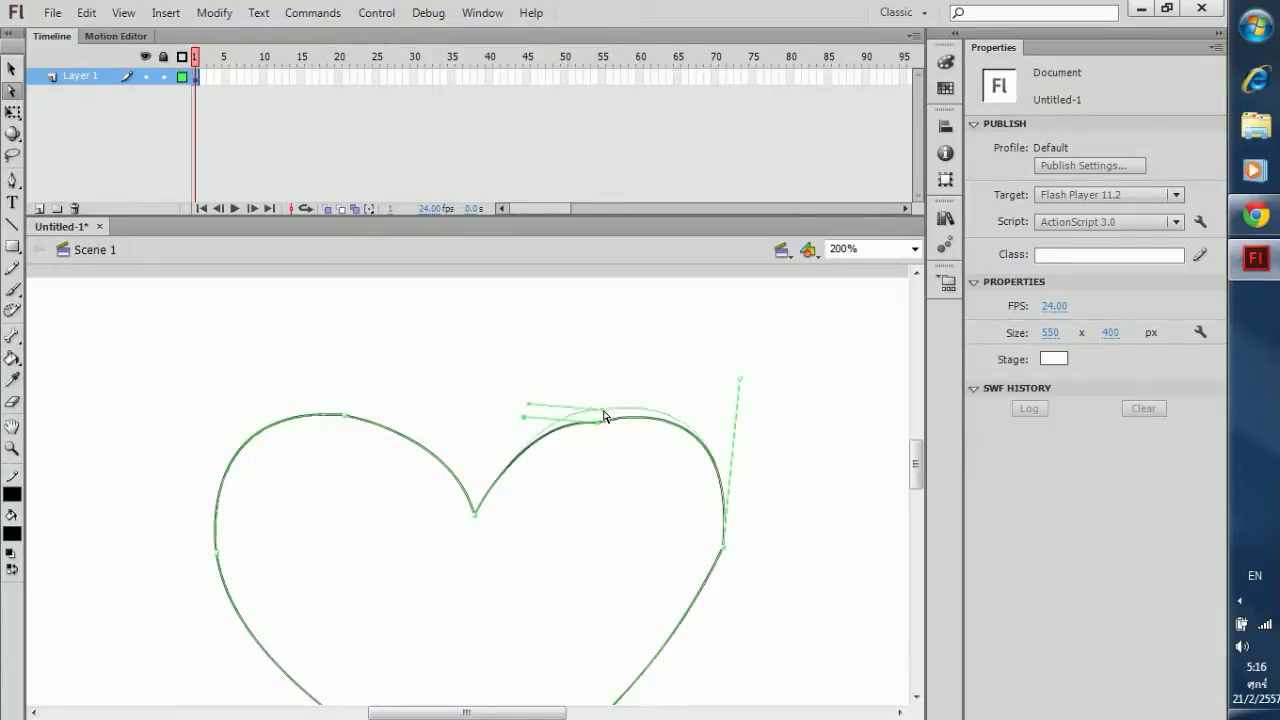
pyautogui.press('q')
pyautogui.press('a')
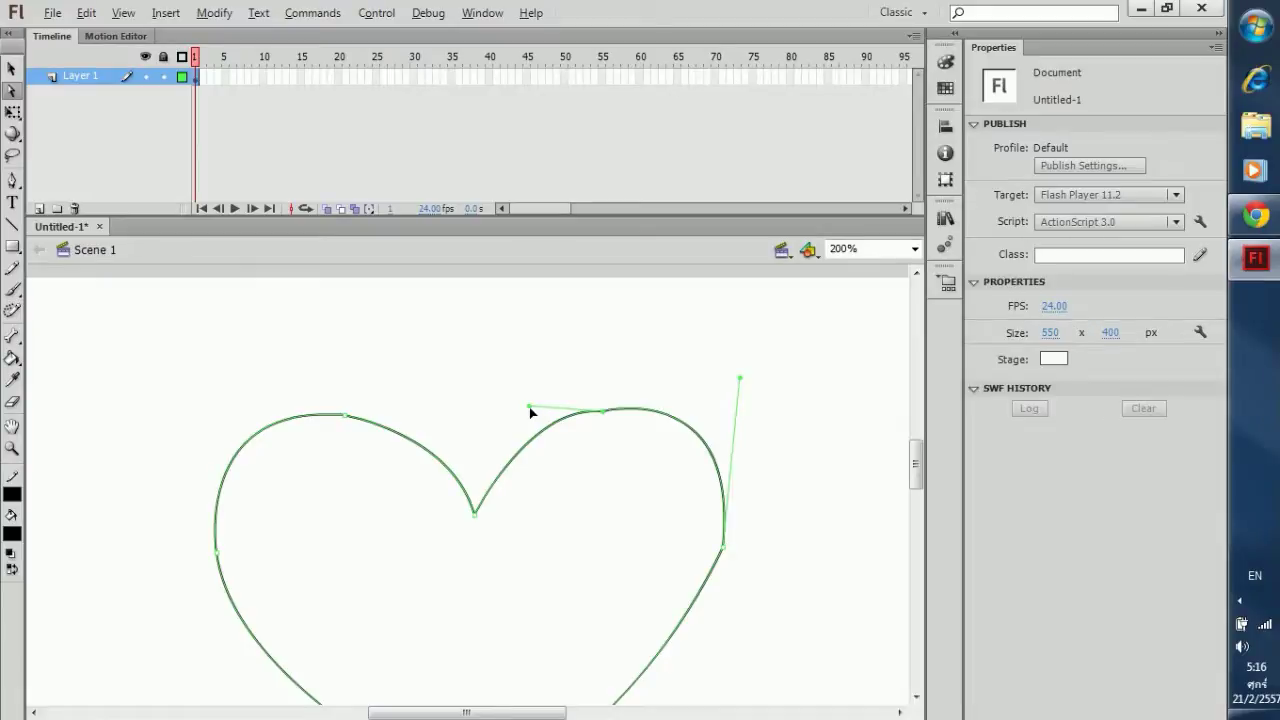
# - Adjust the curve handles at the top and outer side of the right lobe to round its outline
pyautogui.moveTo(528, 406); pyautogui.dragTo(534, 421)
pyautogui.click(514, 372)
pyautogui.scroll(-3, 614, 457)
pyautogui.scroll(1, 689, 420)
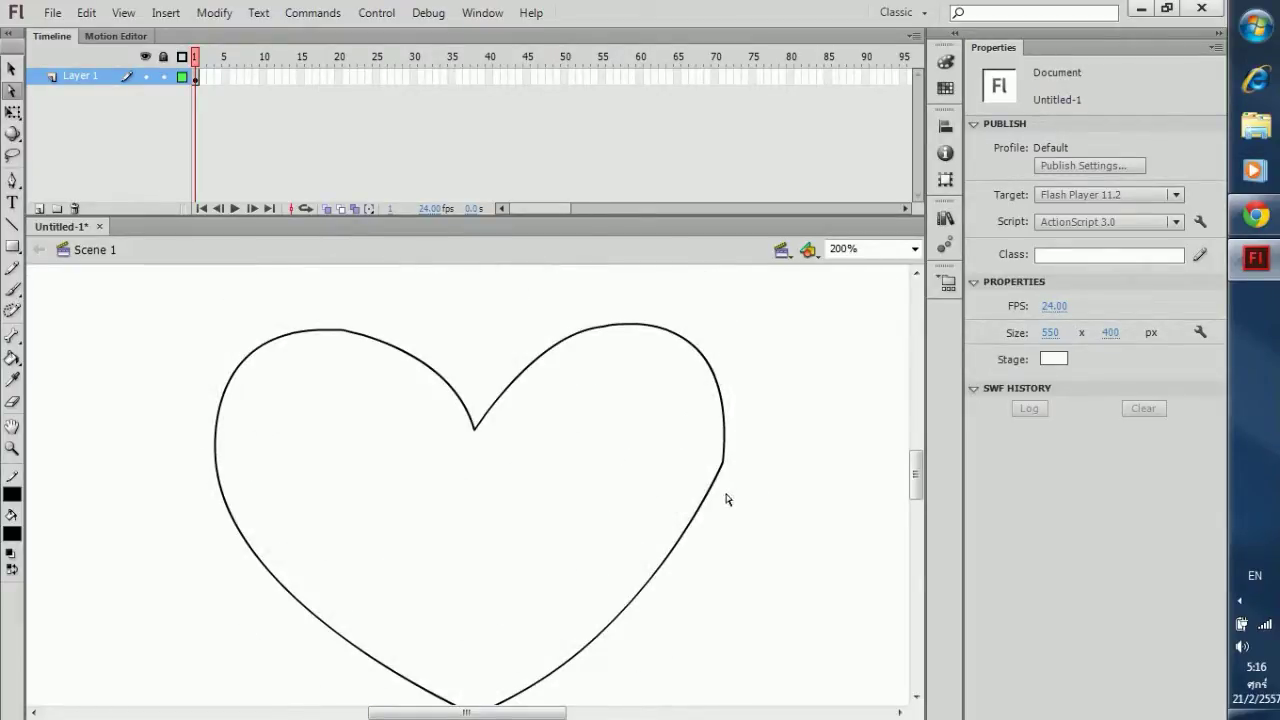
pyautogui.click(722, 465)
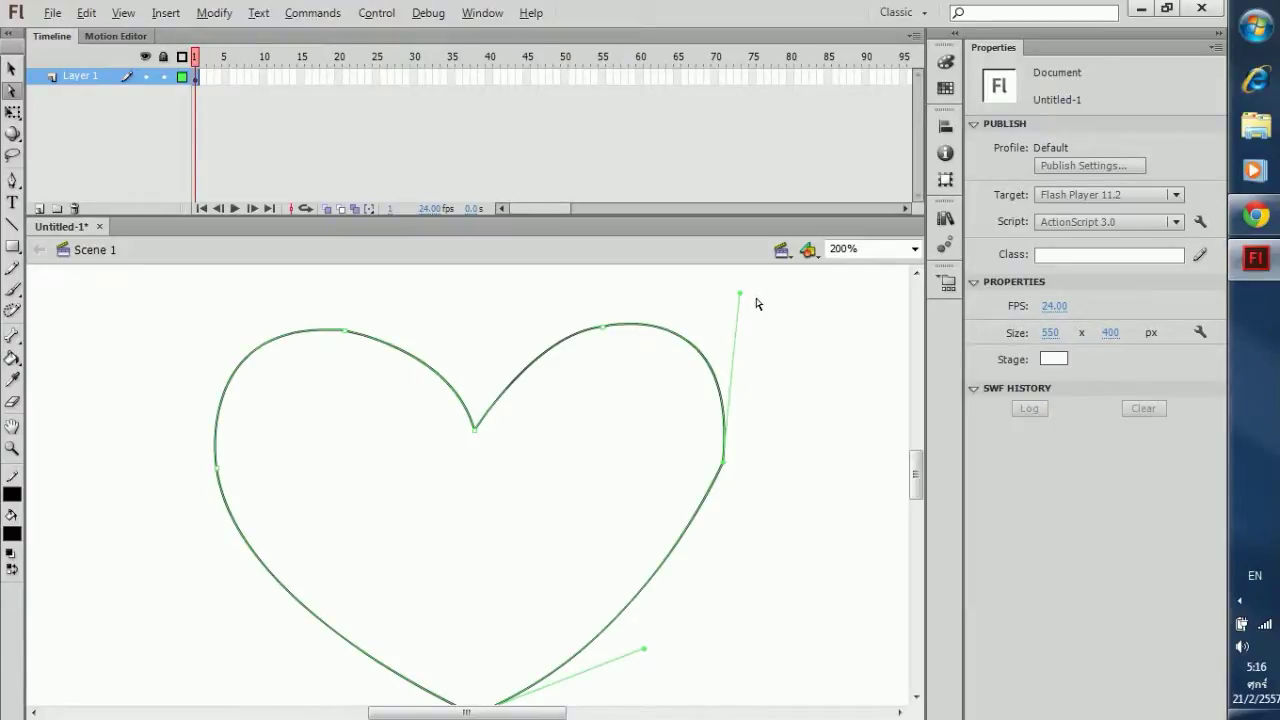
pyautogui.moveTo(740, 297); pyautogui.dragTo(765, 303)
pyautogui.click(789, 327)
pyautogui.scroll(-2, 740, 554)
pyautogui.scroll(2, 694, 509)
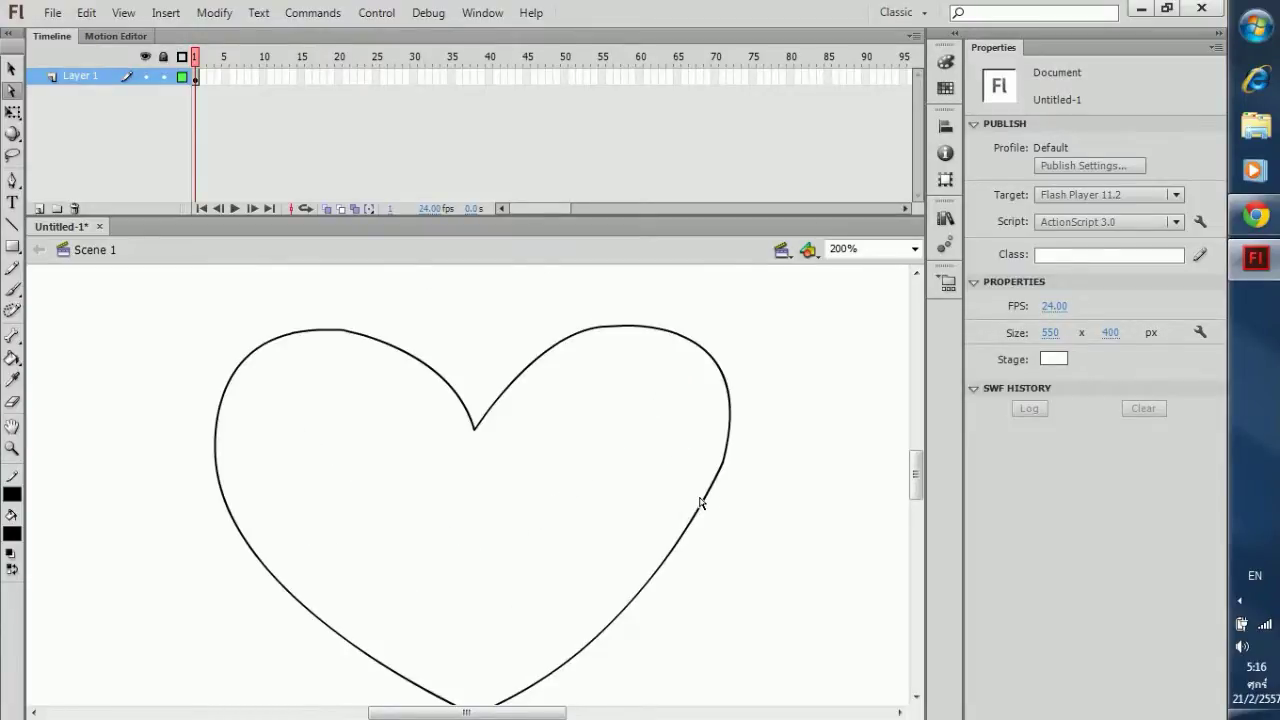
# - Fit the stage in the window and fill the heart with the red-to-black radial gradient, centred on the left lobe
pyautogui.click(912, 249)
pyautogui.click(860, 264)
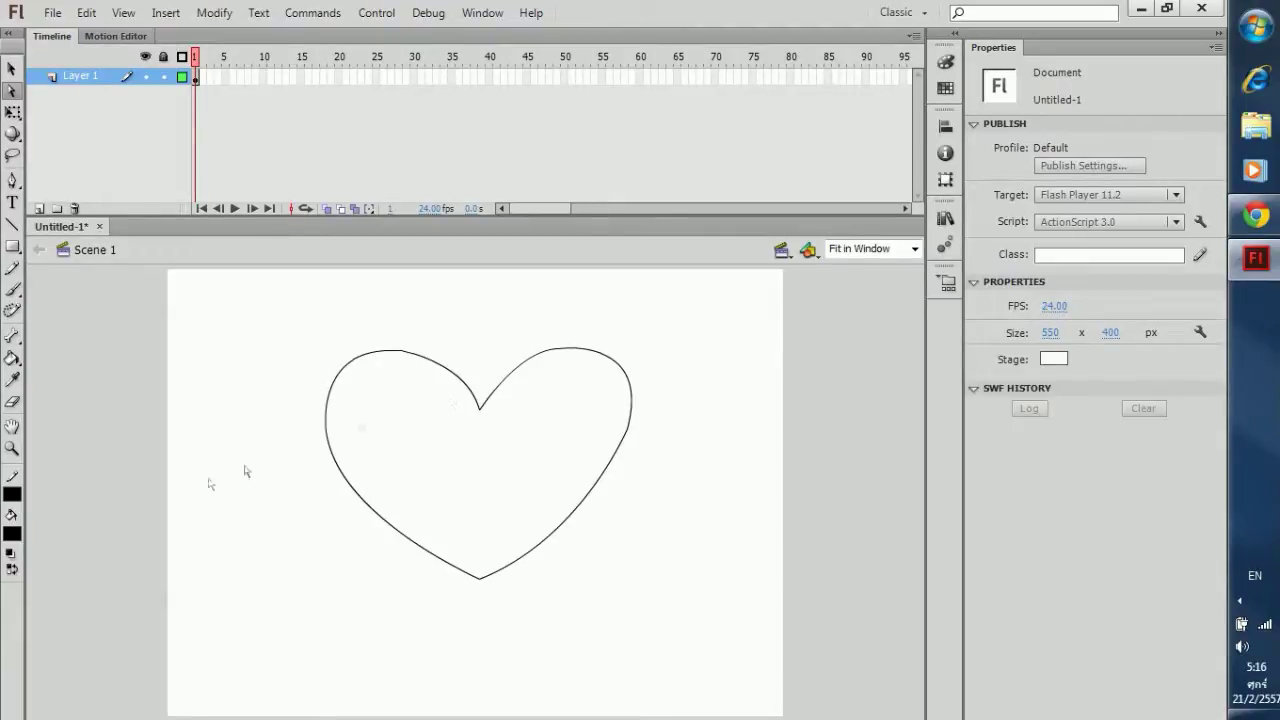
pyautogui.click(12, 538)
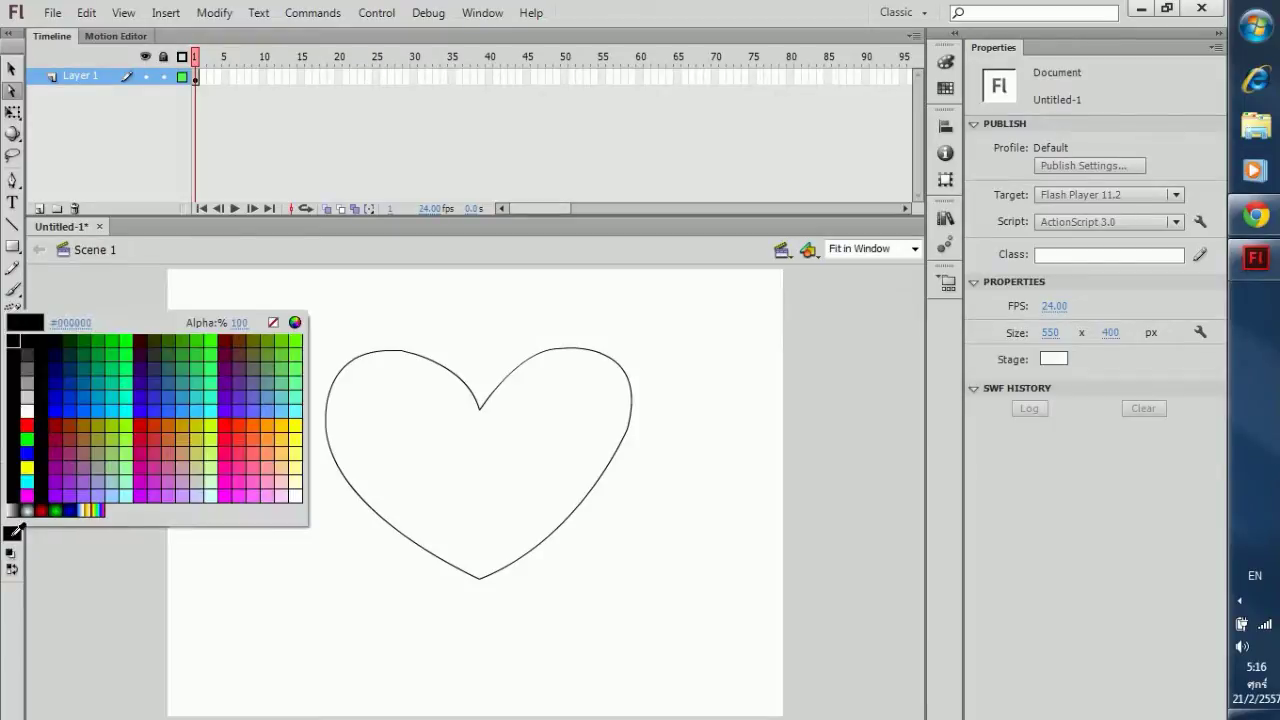
pyautogui.click(50, 495)
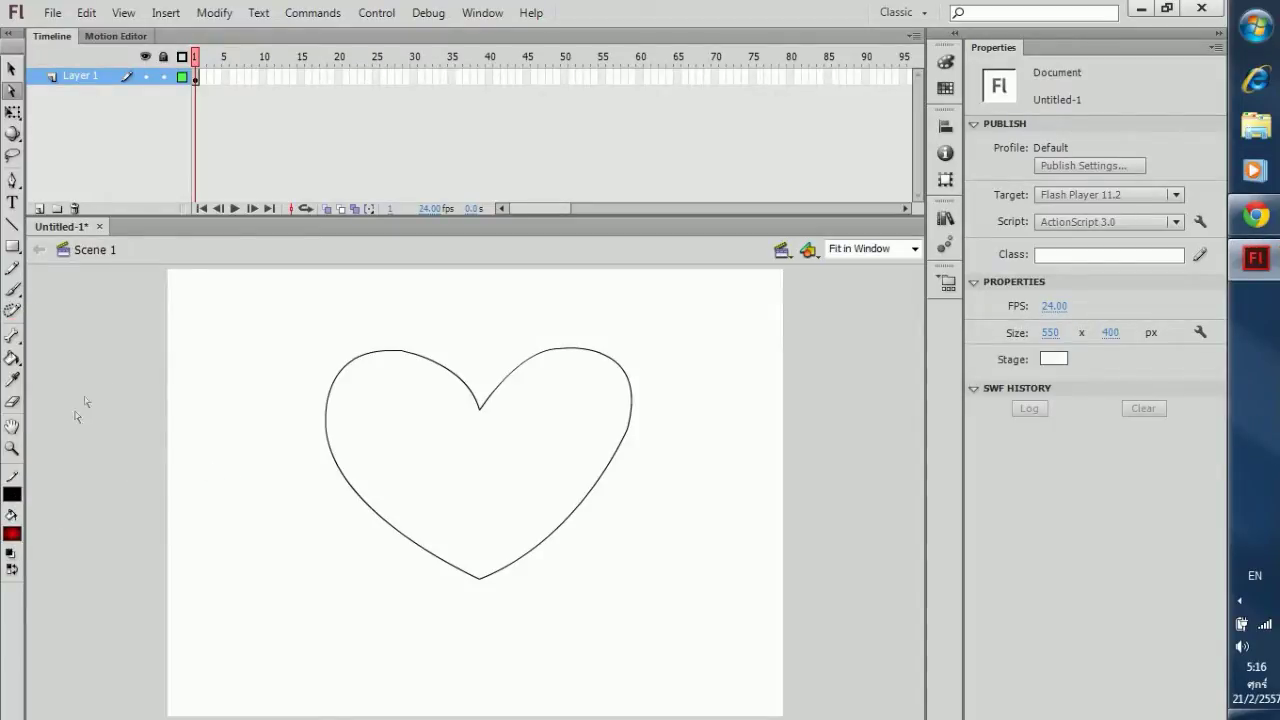
pyautogui.click(12, 358)
pyautogui.click(409, 385)
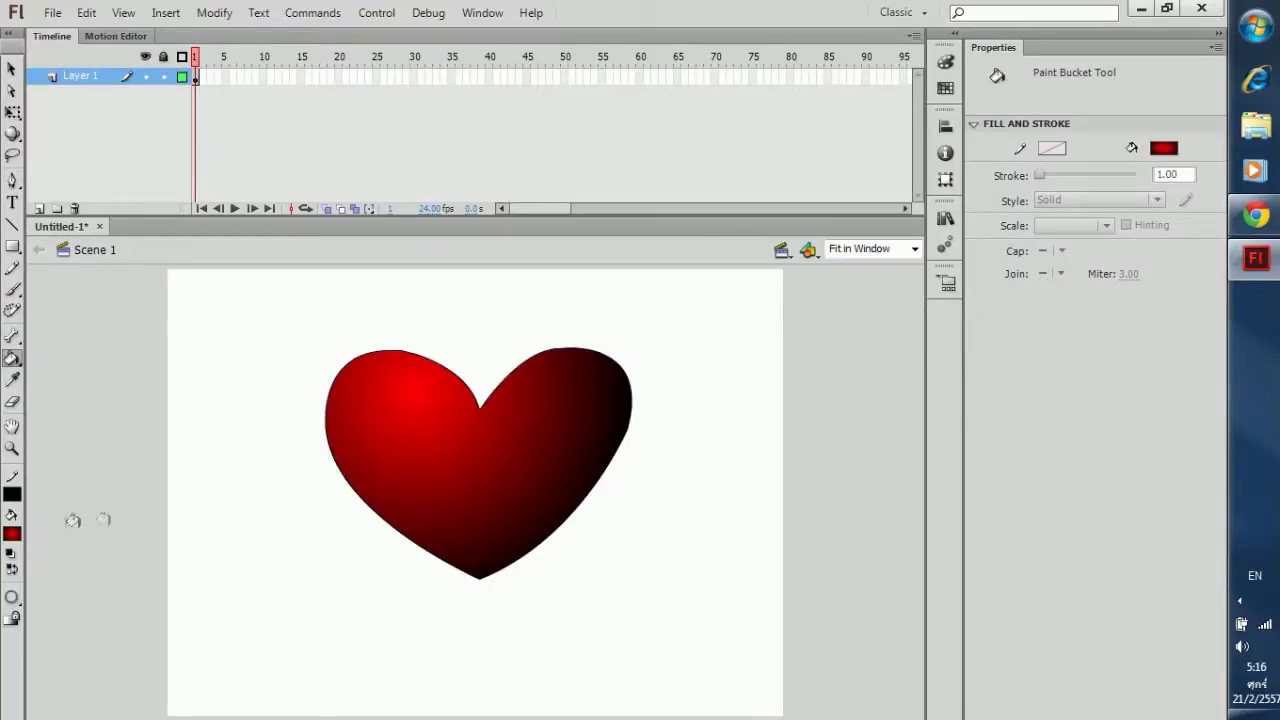
# - Fill the heart with solid red using the Paint Bucket Tool
pyautogui.click(12, 533)
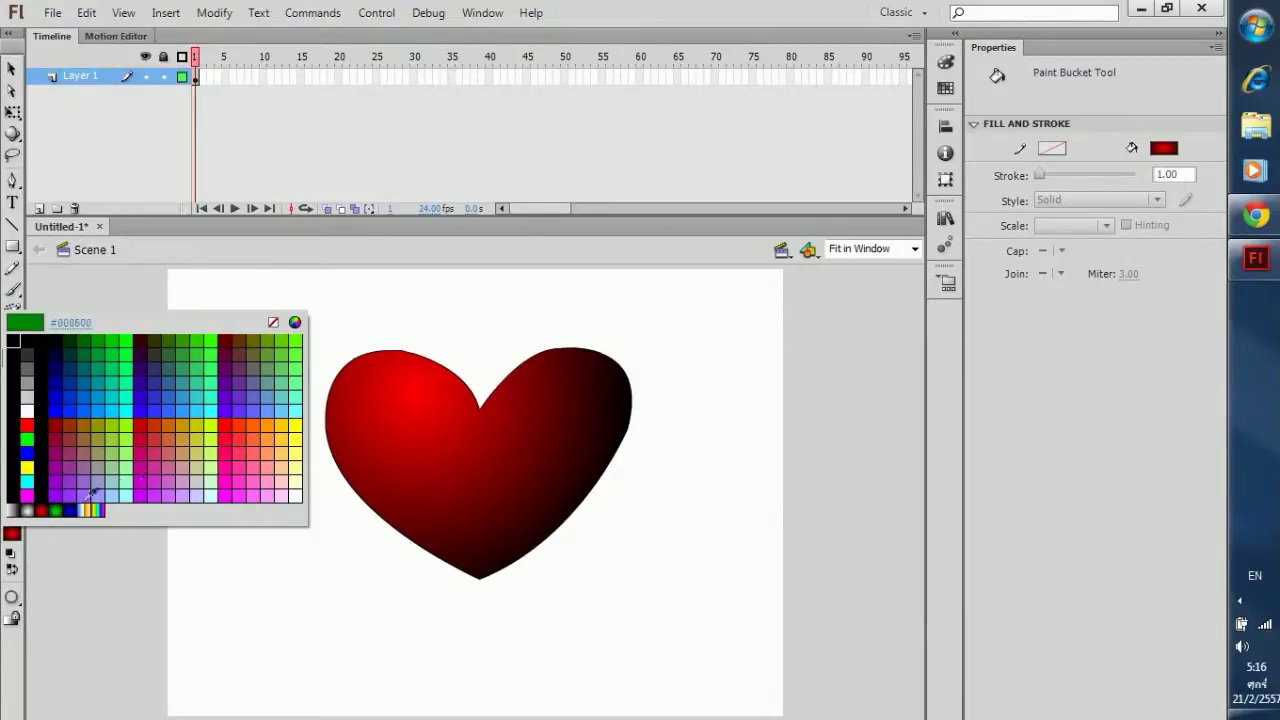
pyautogui.click(27, 425)
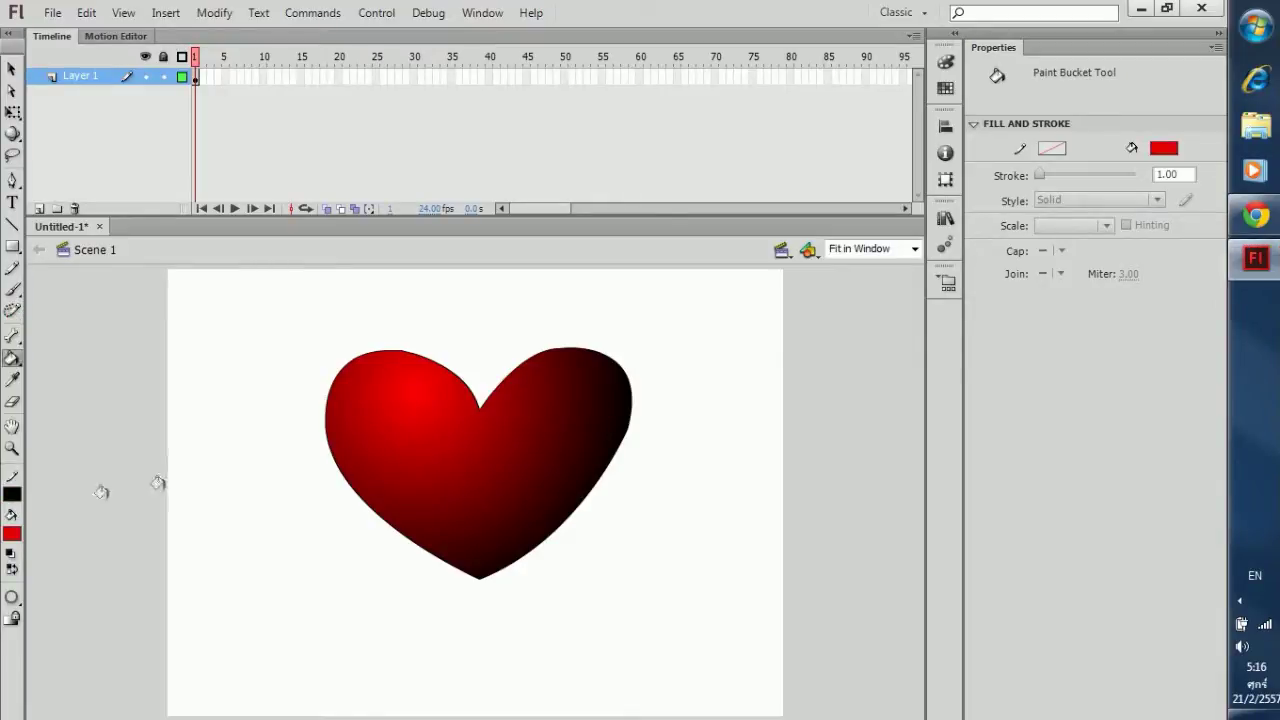
pyautogui.click(486, 449)
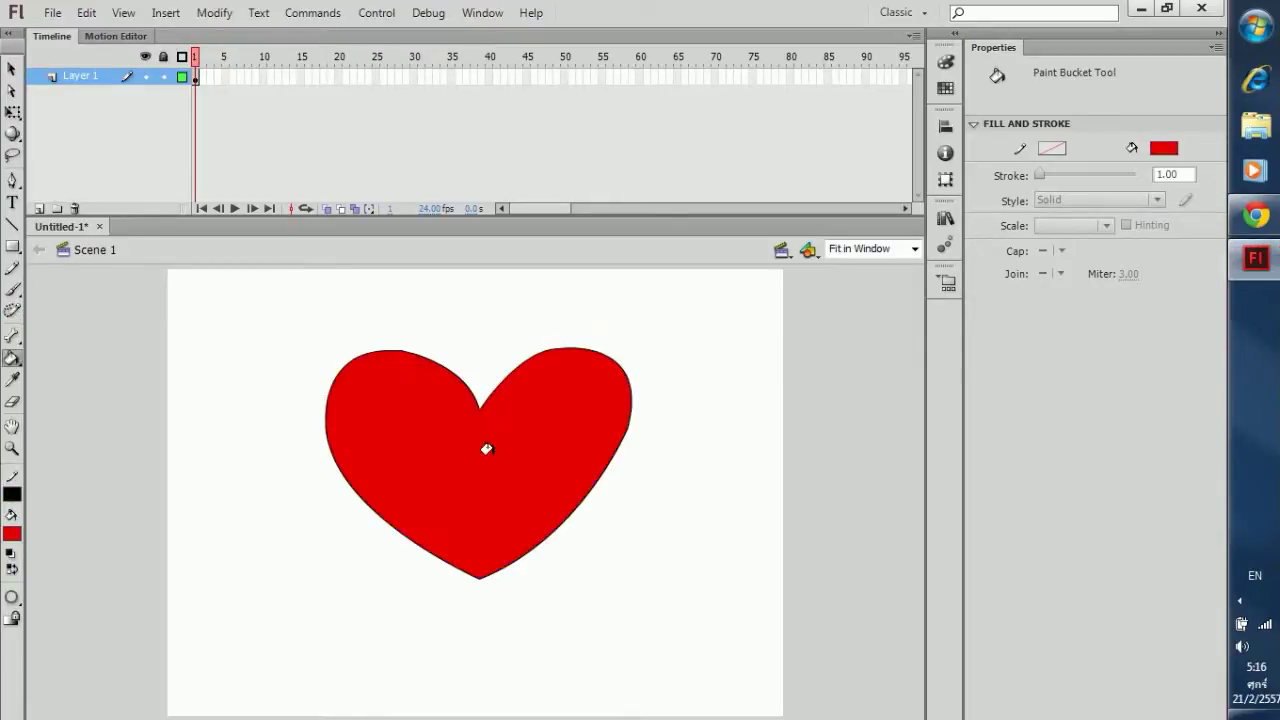
# - Refill the heart with the red-to-black radial gradient, placing the bright centre in the right lobe
pyautogui.click(12, 533)
pyautogui.click(60, 506)
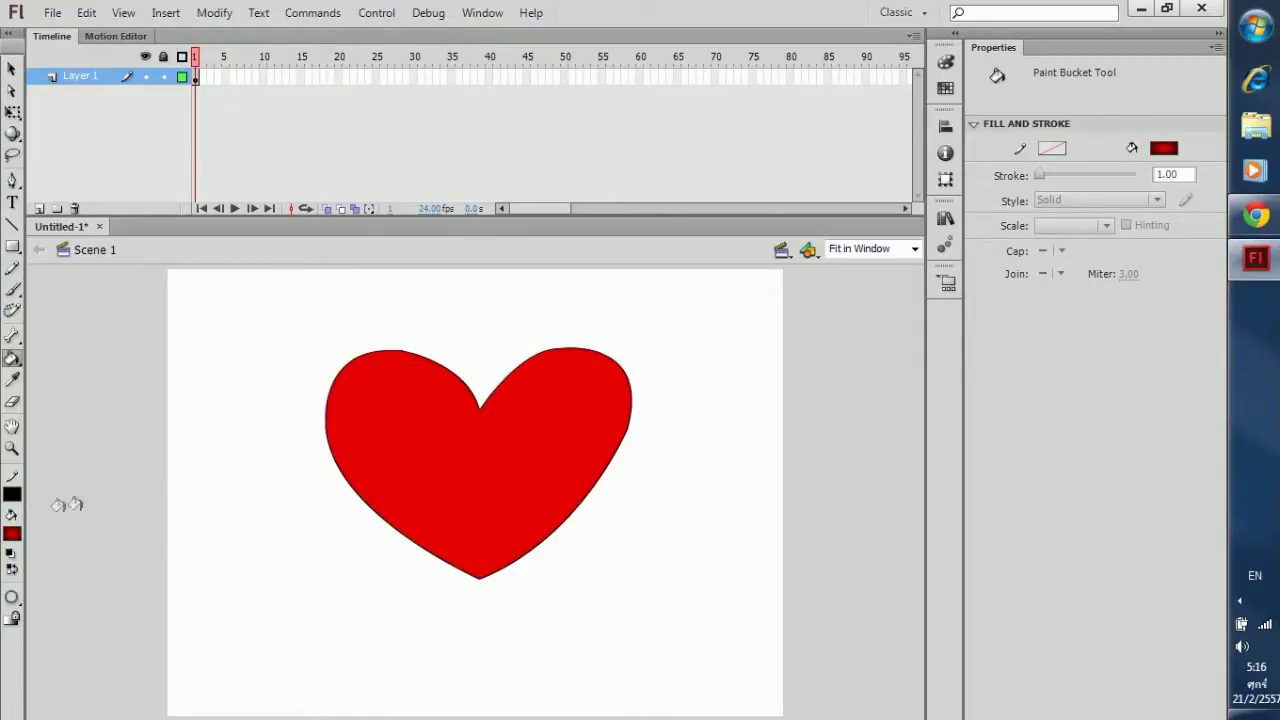
pyautogui.click(470, 449)
pyautogui.click(472, 475)
pyautogui.click(477, 462)
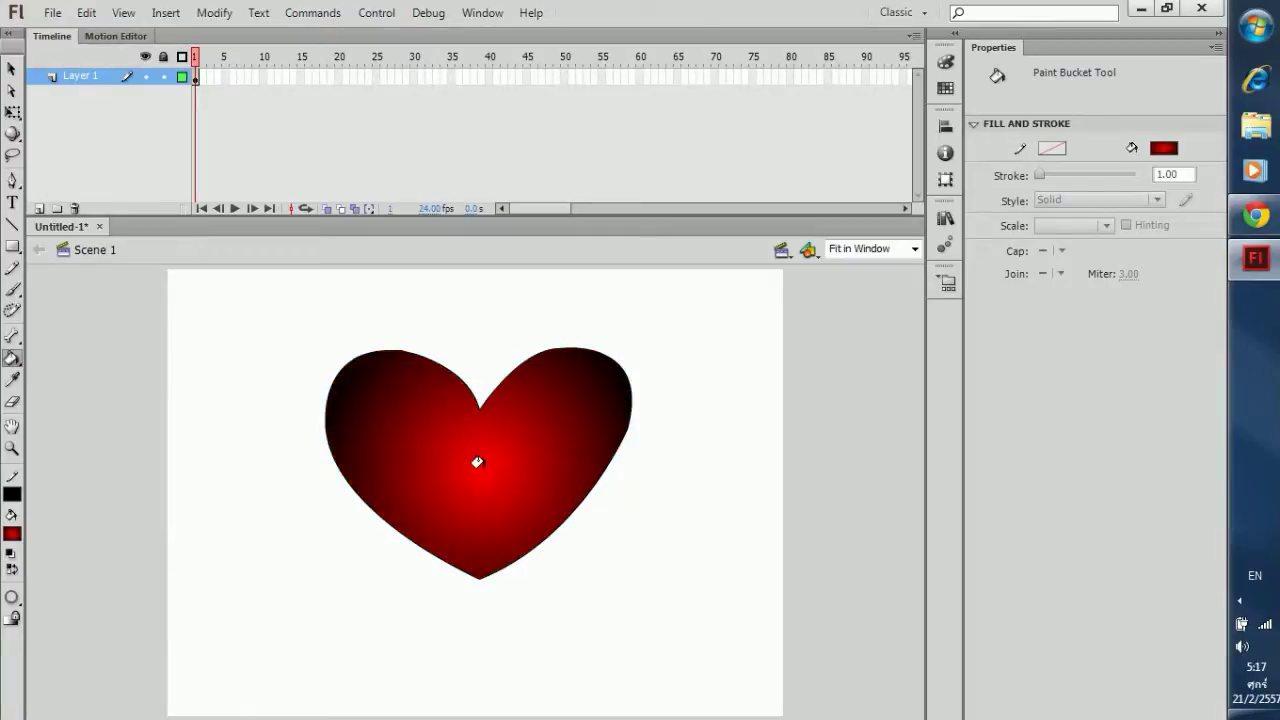
pyautogui.click(494, 427)
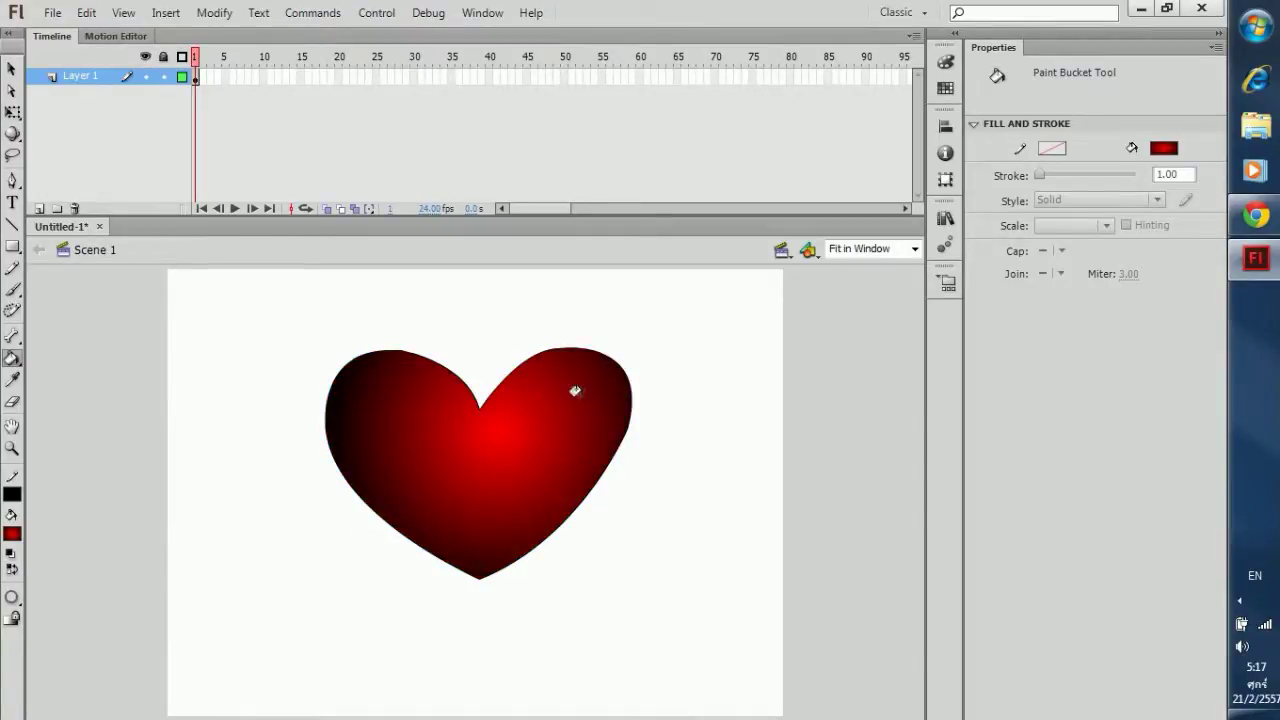
pyautogui.click(578, 390)
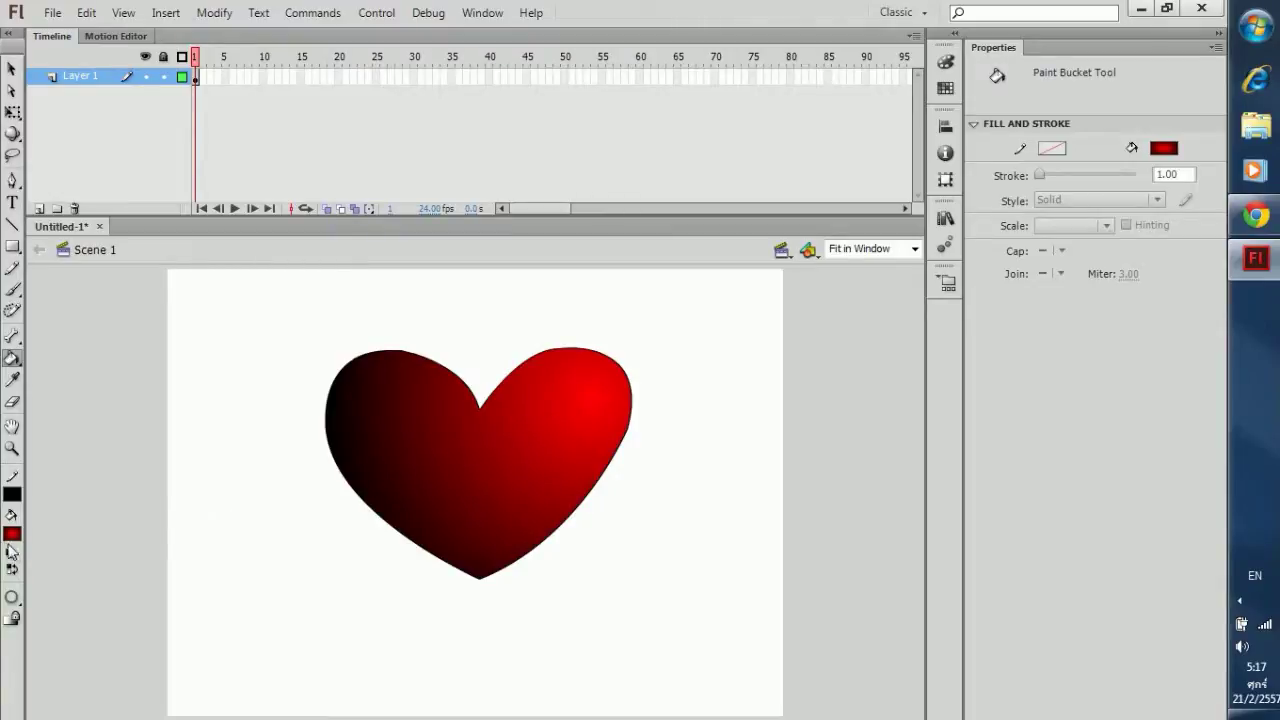
pyautogui.click(12, 598)
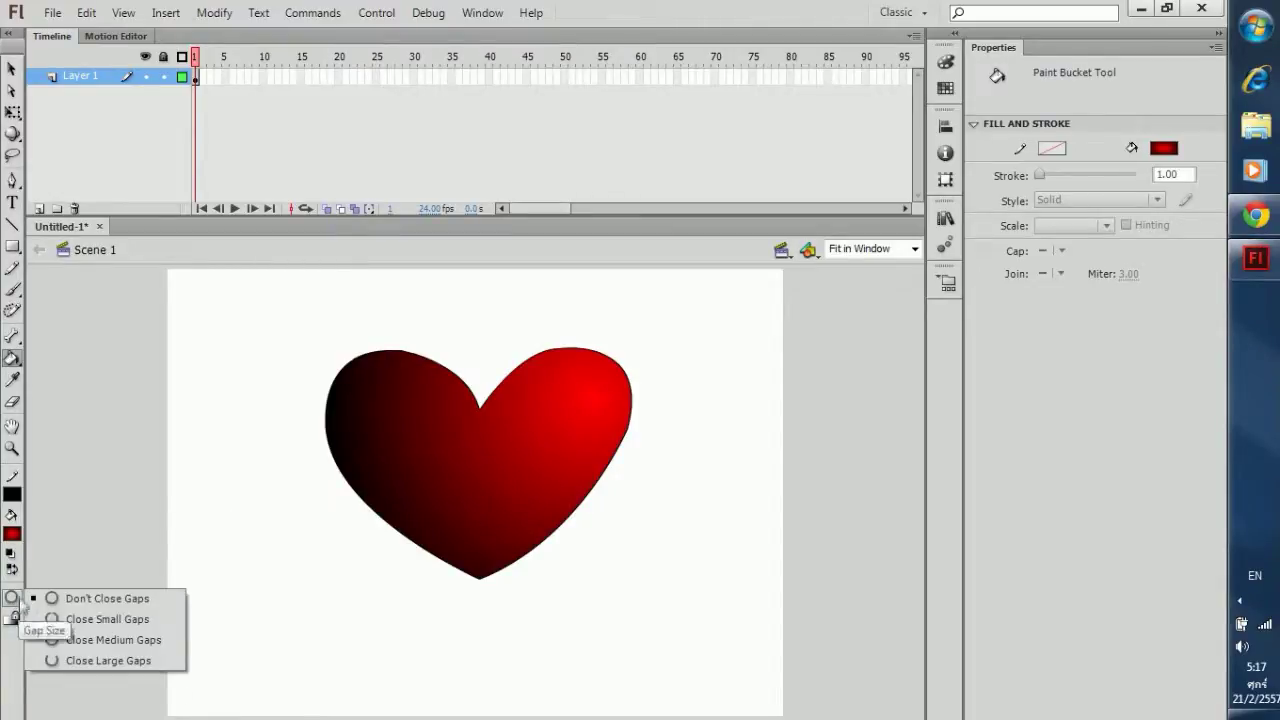
pyautogui.click(22, 538)
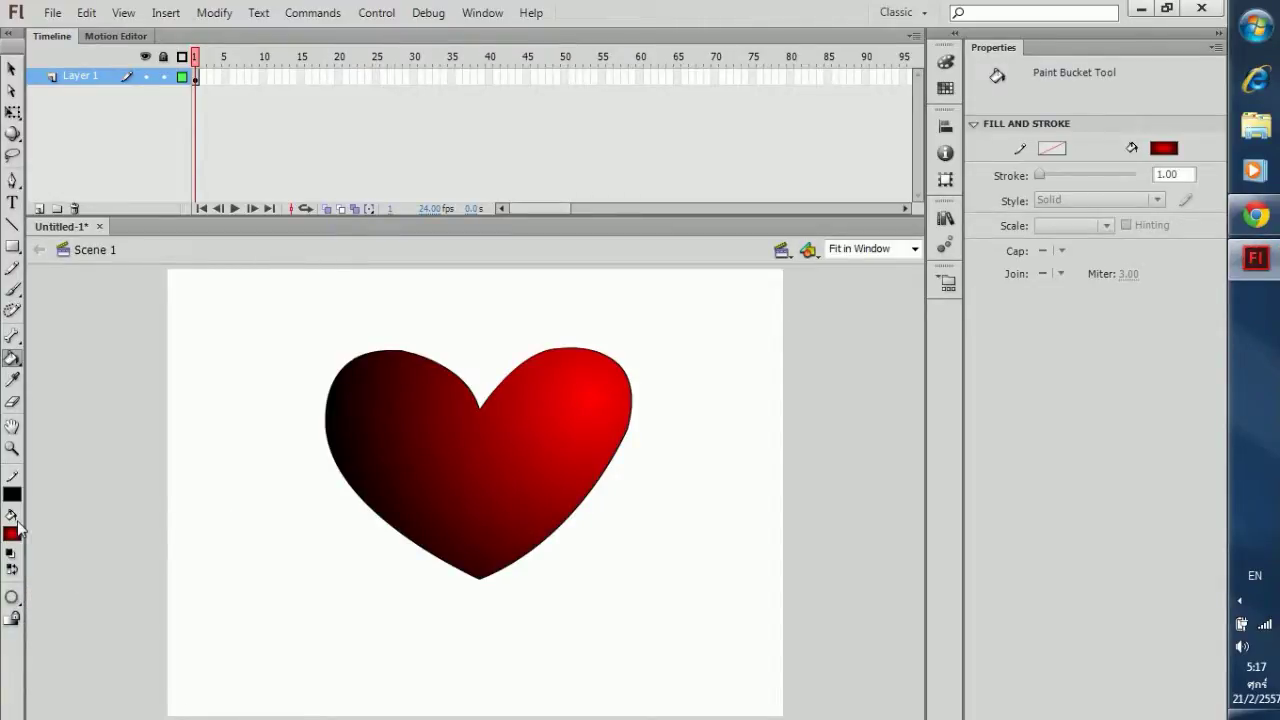
pyautogui.click(1163, 148)
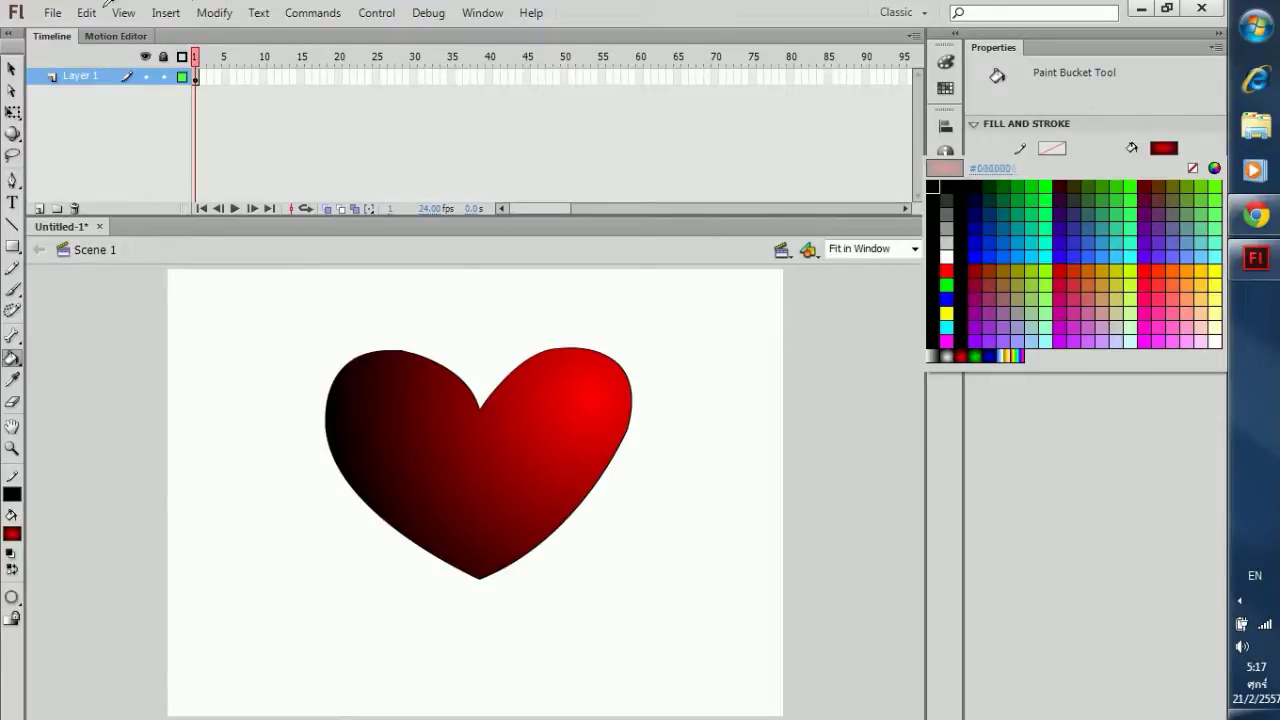
pyautogui.click(12, 72)
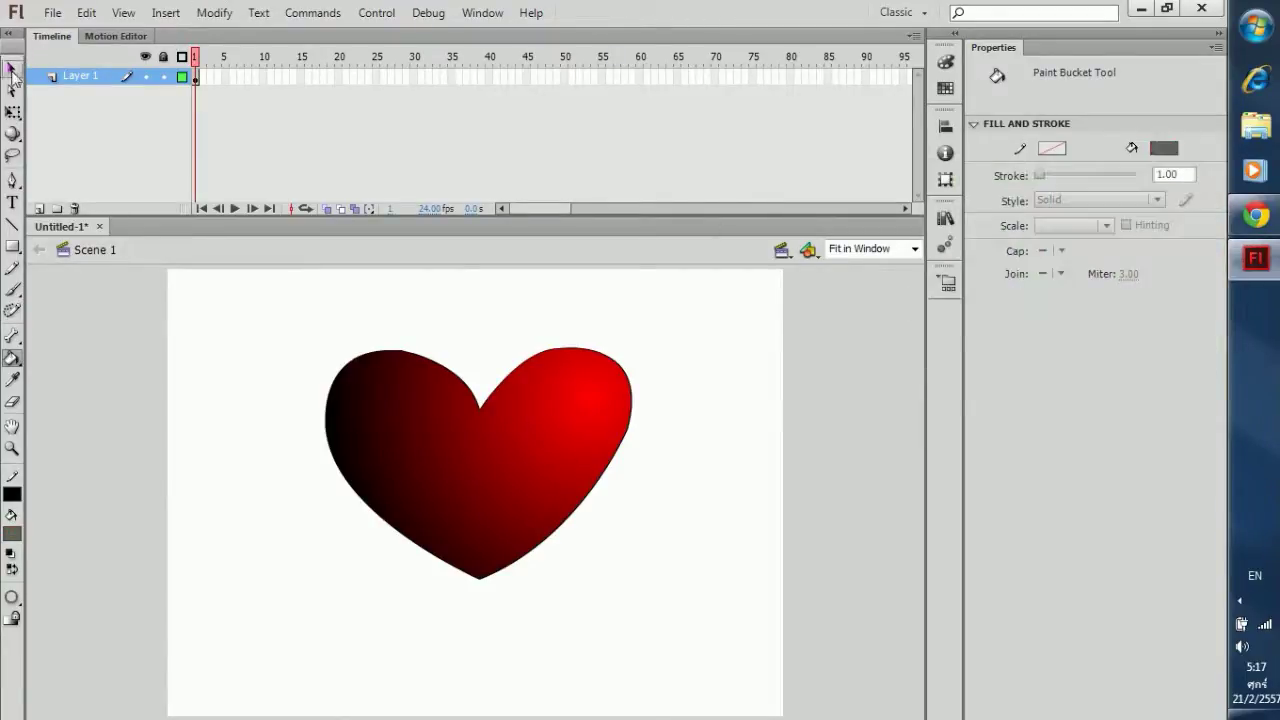